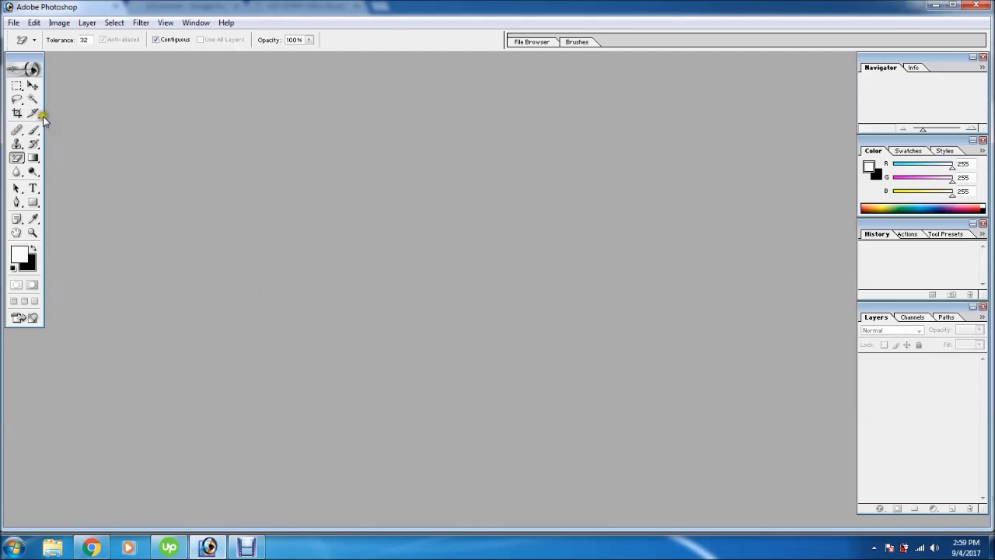
Step: Open the 2x2 gray-background studio portrait JPG from My Pictures and maximize its document window
{"action": "left_click", "coordinate": [13, 22]}
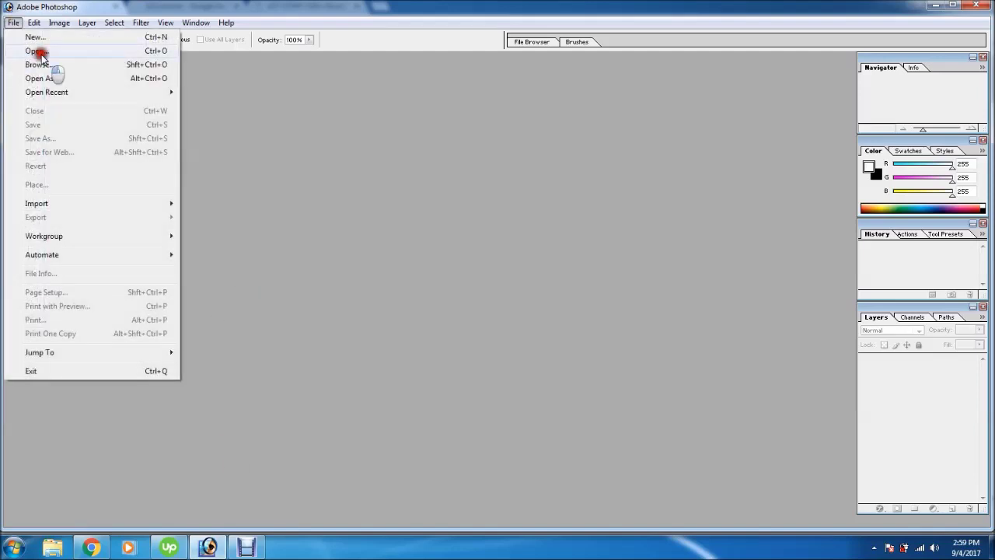
{"action": "left_click", "coordinate": [41, 52]}
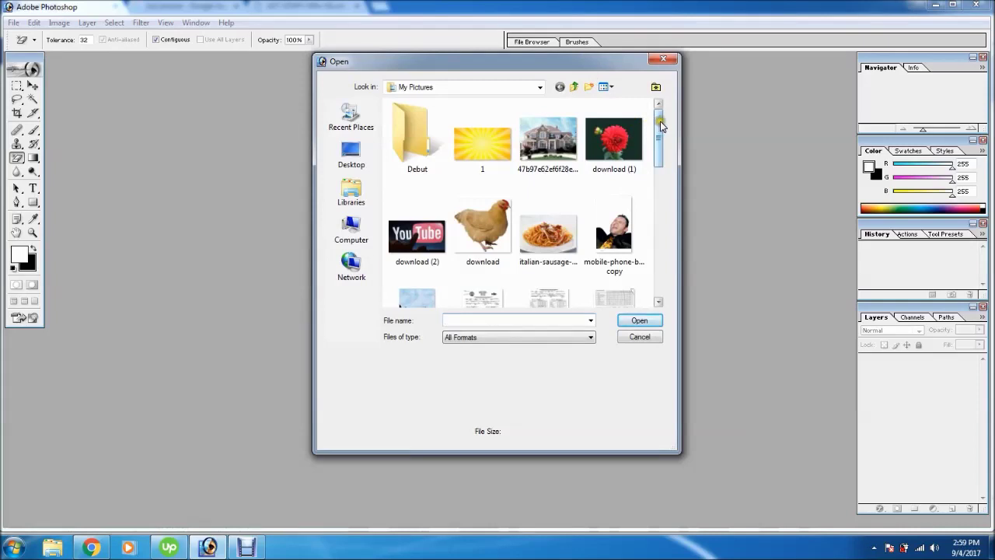
{"action": "left_click_drag", "start_coordinate": [659, 126], "coordinate": [659, 264]}
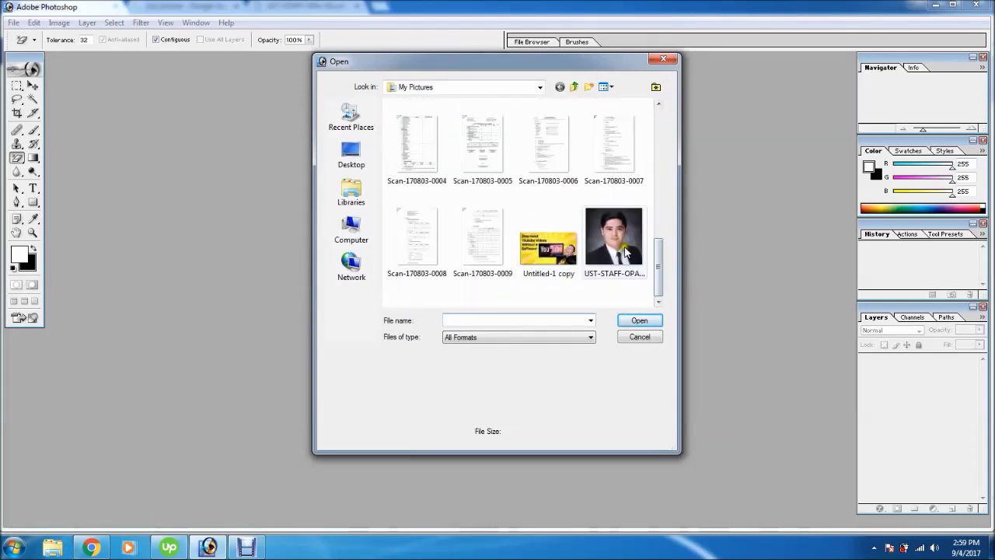
{"action": "left_click", "coordinate": [637, 268]}
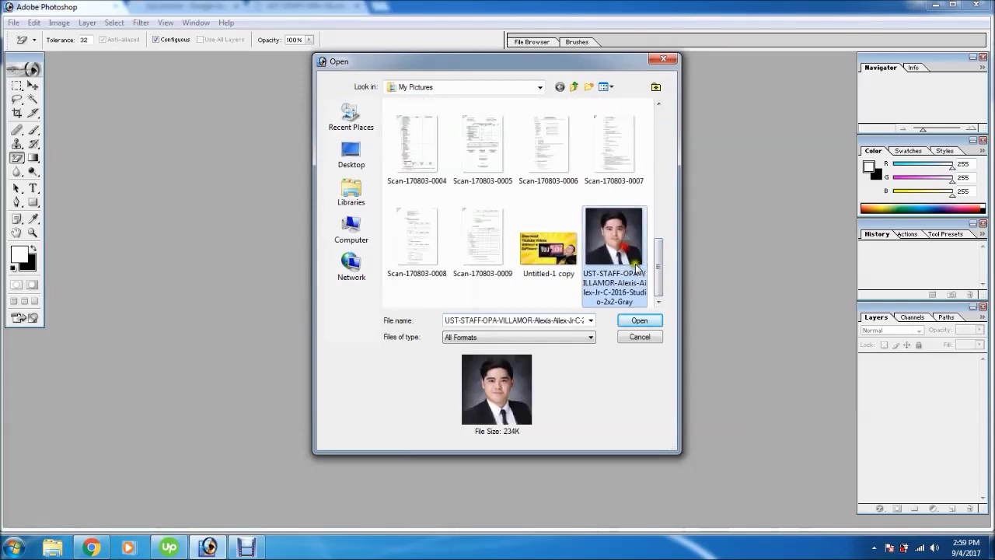
{"action": "left_click", "coordinate": [639, 322]}
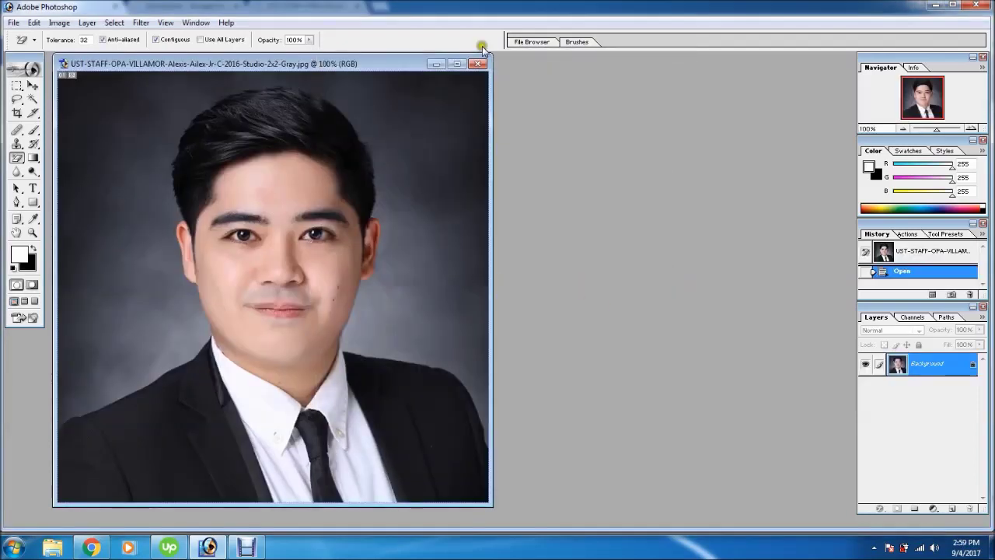
{"action": "left_click", "coordinate": [458, 64]}
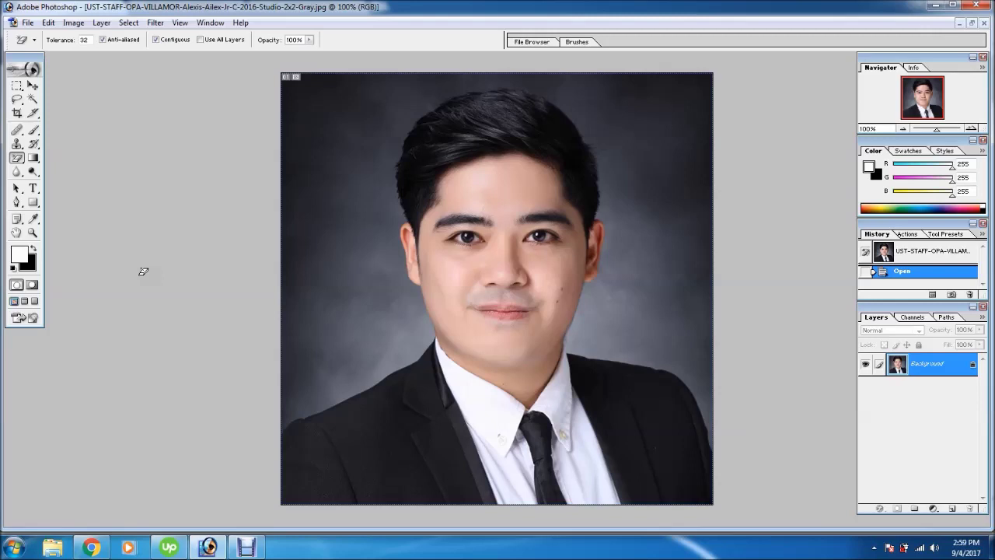
Step: Paint a white outline with the 20 px Brush along the image-left edge of the man's hair, ear and jaw
{"action": "left_click", "coordinate": [34, 131]}
{"action": "left_click", "coordinate": [54, 132]}
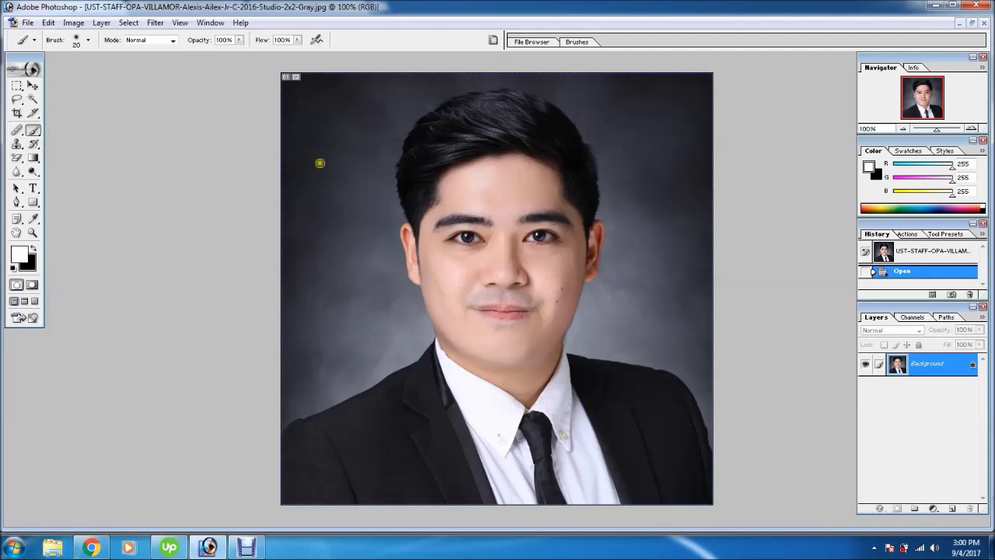
{"action": "left_click_drag", "start_coordinate": [320, 161], "coordinate": [319, 185]}
{"action": "scroll", "coordinate": [483, 192], "scroll_direction": "up", "scroll_amount": 2}
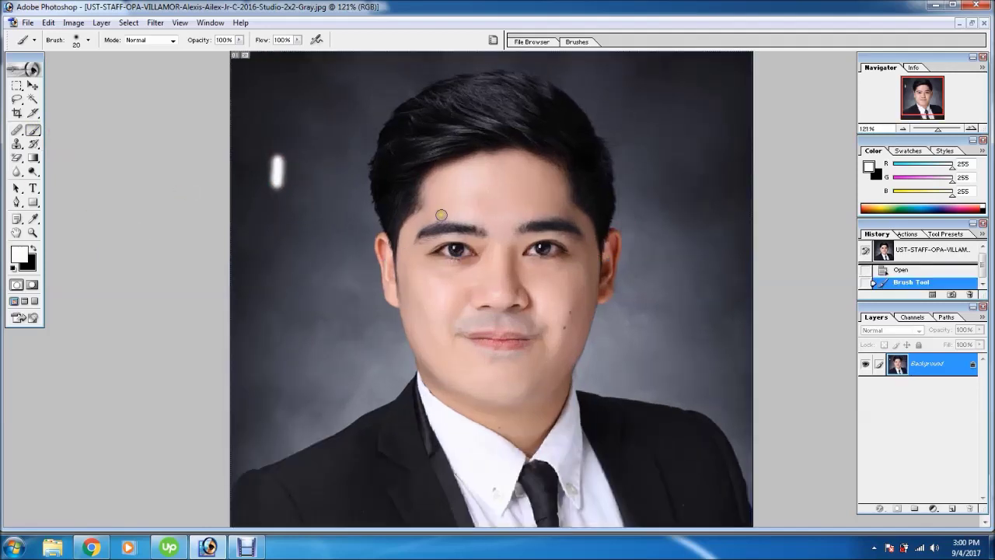
{"action": "scroll", "coordinate": [402, 144], "scroll_direction": "up", "scroll_amount": 12}
{"action": "left_click", "coordinate": [325, 162]}
{"action": "left_click_drag", "start_coordinate": [614, 159], "coordinate": [515, 244]}
{"action": "scroll", "coordinate": [514, 244], "scroll_direction": "down", "scroll_amount": 2}
{"action": "mouse_move", "coordinate": [510, 203]}
{"action": "left_mouse_down"}
{"action": "mouse_move", "coordinate": [459, 316]}
{"action": "mouse_move", "coordinate": [449, 420]}
{"action": "left_mouse_up"}
{"action": "scroll", "coordinate": [443, 327], "scroll_direction": "down", "scroll_amount": 6}
{"action": "left_click_drag", "start_coordinate": [444, 255], "coordinate": [485, 402]}
{"action": "scroll", "coordinate": [484, 366], "scroll_direction": "down", "scroll_amount": 4}
{"action": "left_click_drag", "start_coordinate": [486, 280], "coordinate": [469, 306]}
{"action": "scroll", "coordinate": [469, 305], "scroll_direction": "down", "scroll_amount": 3}
{"action": "left_click_drag", "start_coordinate": [469, 233], "coordinate": [495, 375]}
{"action": "scroll", "coordinate": [495, 375], "scroll_direction": "down", "scroll_amount": 2}
{"action": "mouse_move", "coordinate": [488, 307]}
{"action": "left_mouse_down"}
{"action": "mouse_move", "coordinate": [495, 343]}
{"action": "mouse_move", "coordinate": [542, 414]}
{"action": "left_mouse_up"}
{"action": "scroll", "coordinate": [529, 381], "scroll_direction": "down", "scroll_amount": 4}
{"action": "left_click_drag", "start_coordinate": [535, 266], "coordinate": [603, 459]}
{"action": "scroll", "coordinate": [591, 322], "scroll_direction": "down", "scroll_amount": 2}
Step: Continue the white brush outline from the neck along the image-left shoulder to the edge of the photo
{"action": "left_click_drag", "start_coordinate": [591, 322], "coordinate": [478, 412]}
{"action": "scroll", "coordinate": [477, 411], "scroll_direction": "down", "scroll_amount": 1}
{"action": "mouse_move", "coordinate": [477, 331]}
{"action": "left_mouse_down"}
{"action": "mouse_move", "coordinate": [404, 356]}
{"action": "mouse_move", "coordinate": [307, 412]}
{"action": "left_mouse_up"}
{"action": "scroll", "coordinate": [307, 412], "scroll_direction": "down", "scroll_amount": 1}
{"action": "left_click_drag", "start_coordinate": [289, 349], "coordinate": [51, 454]}
{"action": "scroll", "coordinate": [59, 393], "scroll_direction": "down", "scroll_amount": 5}
{"action": "left_click_drag", "start_coordinate": [167, 378], "coordinate": [136, 409]}
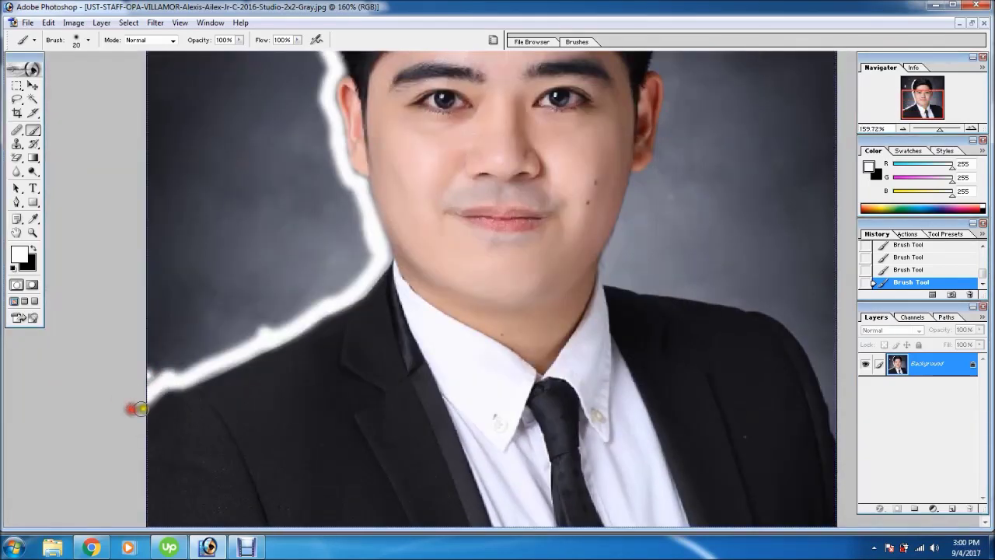
Step: Paint the white outline over the top of the hair and down its image-right side to above the ear
{"action": "scroll", "coordinate": [321, 88], "scroll_direction": "up", "scroll_amount": 9}
{"action": "mouse_move", "coordinate": [451, 134]}
{"action": "left_mouse_down"}
{"action": "mouse_move", "coordinate": [589, 83]}
{"action": "mouse_move", "coordinate": [800, 108]}
{"action": "left_mouse_up"}
{"action": "scroll", "coordinate": [556, 409], "scroll_direction": "down", "scroll_amount": 1}
{"action": "left_click_drag", "start_coordinate": [414, 521], "coordinate": [640, 520]}
{"action": "mouse_move", "coordinate": [492, 72]}
{"action": "left_mouse_down"}
{"action": "mouse_move", "coordinate": [547, 111]}
{"action": "mouse_move", "coordinate": [651, 307]}
{"action": "mouse_move", "coordinate": [658, 351]}
{"action": "left_mouse_up"}
{"action": "scroll", "coordinate": [651, 307], "scroll_direction": "down", "scroll_amount": 1}
{"action": "scroll", "coordinate": [658, 351], "scroll_direction": "down", "scroll_amount": 1}
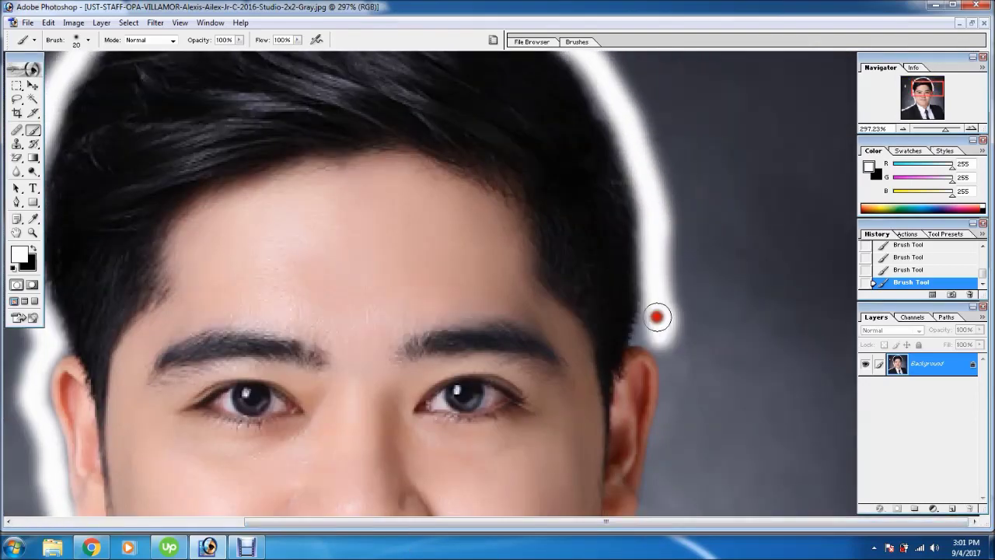
Step: Extend the white outline around the image-right ear and along the cheek and jaw to the collar
{"action": "left_click_drag", "start_coordinate": [660, 317], "coordinate": [665, 342]}
{"action": "scroll", "coordinate": [665, 342], "scroll_direction": "down", "scroll_amount": 1}
{"action": "mouse_move", "coordinate": [668, 280]}
{"action": "left_mouse_down"}
{"action": "mouse_move", "coordinate": [675, 333]}
{"action": "mouse_move", "coordinate": [662, 342]}
{"action": "mouse_move", "coordinate": [642, 402]}
{"action": "left_mouse_up"}
{"action": "scroll", "coordinate": [674, 334], "scroll_direction": "down", "scroll_amount": 1}
{"action": "scroll", "coordinate": [613, 375], "scroll_direction": "down", "scroll_amount": 2}
{"action": "scroll", "coordinate": [614, 375], "scroll_direction": "down", "scroll_amount": 1}
{"action": "left_click_drag", "start_coordinate": [622, 273], "coordinate": [539, 433]}
{"action": "scroll", "coordinate": [539, 433], "scroll_direction": "down", "scroll_amount": 1}
Step: Complete the white outline along the image-right shoulder to the edge of the photo
{"action": "mouse_move", "coordinate": [539, 389]}
{"action": "left_mouse_down"}
{"action": "mouse_move", "coordinate": [573, 415]}
{"action": "mouse_move", "coordinate": [831, 448]}
{"action": "left_mouse_up"}
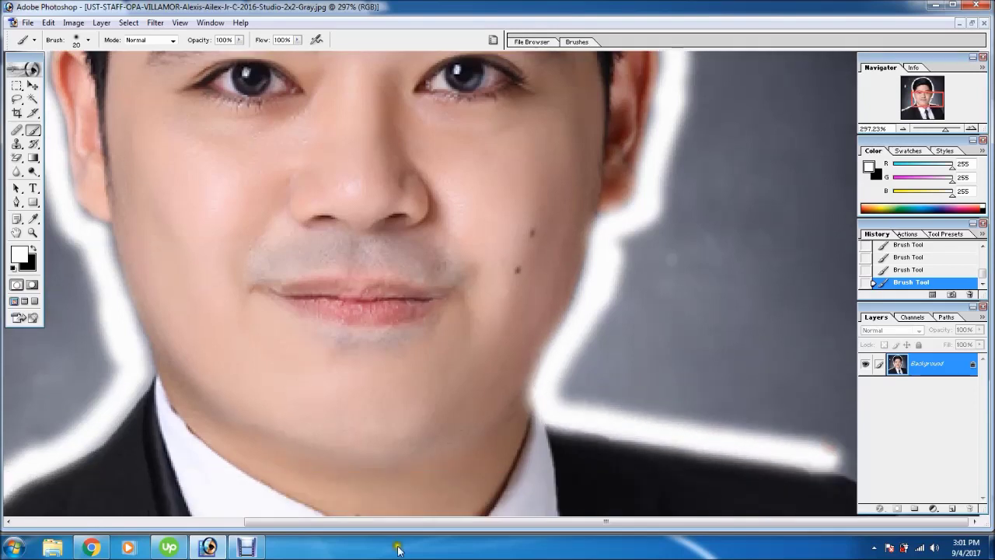
{"action": "scroll", "coordinate": [831, 462], "scroll_direction": "down", "scroll_amount": 1}
{"action": "scroll", "coordinate": [831, 462], "scroll_direction": "down", "scroll_amount": 5}
{"action": "mouse_move", "coordinate": [716, 337]}
{"action": "left_mouse_down"}
{"action": "mouse_move", "coordinate": [767, 389]}
{"action": "mouse_move", "coordinate": [792, 456]}
{"action": "left_mouse_up"}
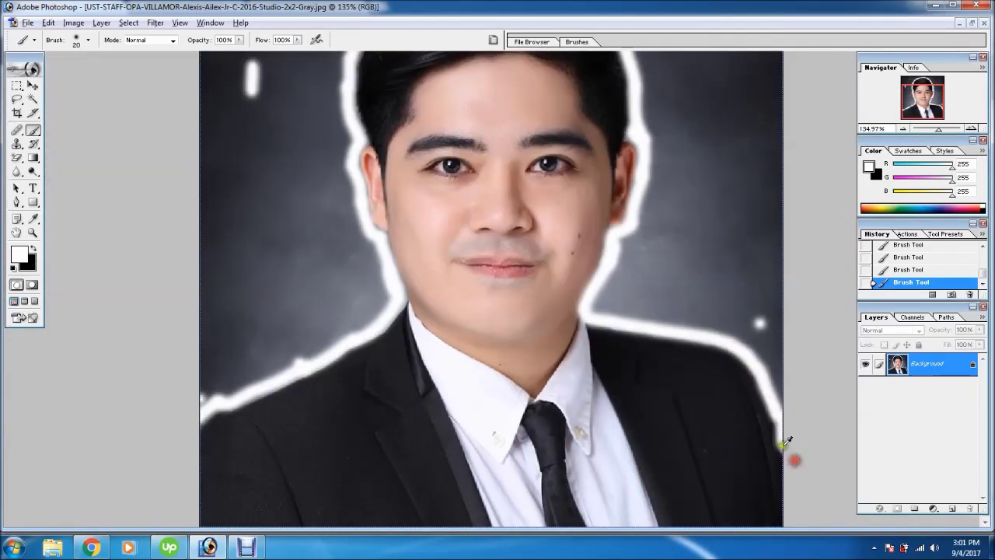
{"action": "key", "text": "ctrl+minus"}
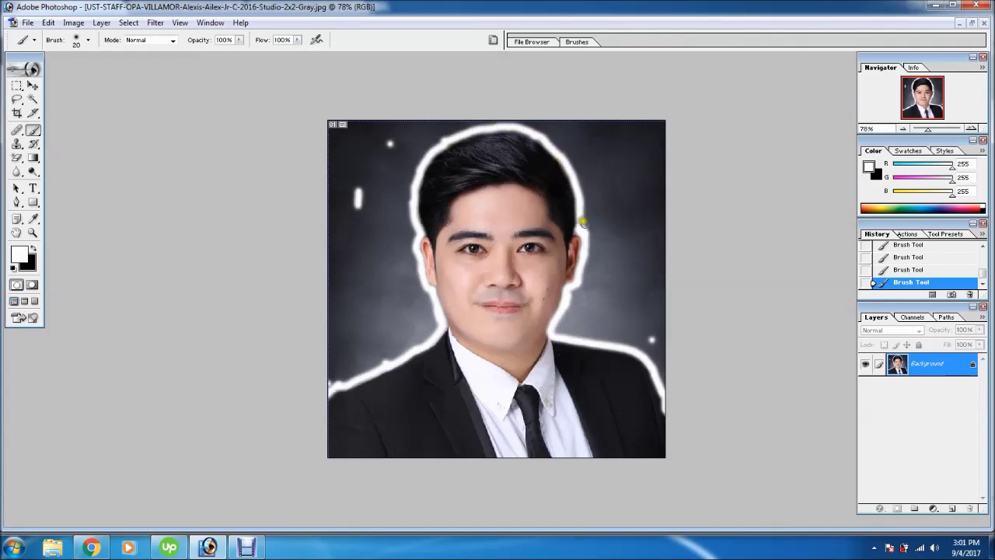
Step: Erase the gray backdrop on both sides of the man with the Magic Eraser at tolerance 32
{"action": "left_click", "coordinate": [13, 133]}
{"action": "left_click_drag", "start_coordinate": [16, 156], "coordinate": [67, 183]}
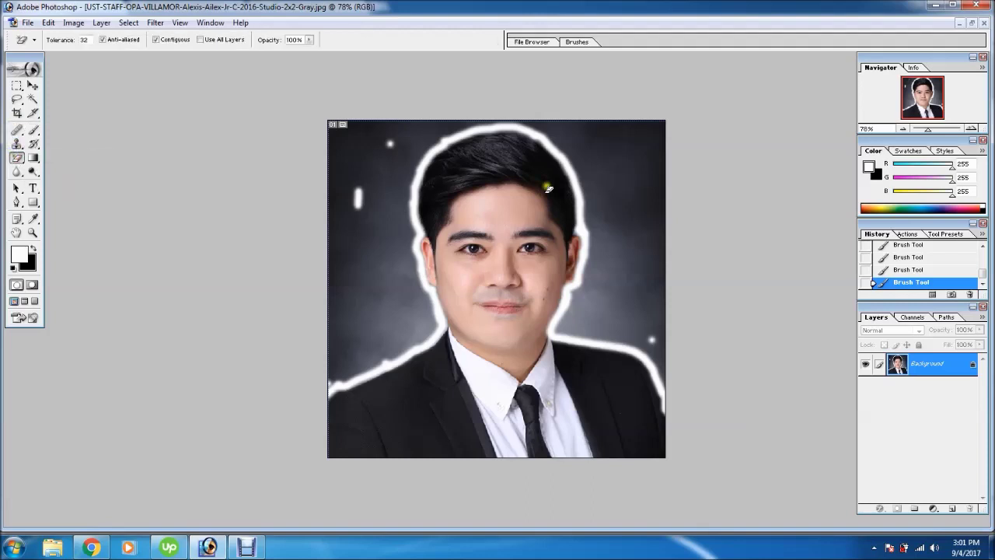
{"action": "left_click", "coordinate": [397, 173]}
{"action": "left_click", "coordinate": [612, 237]}
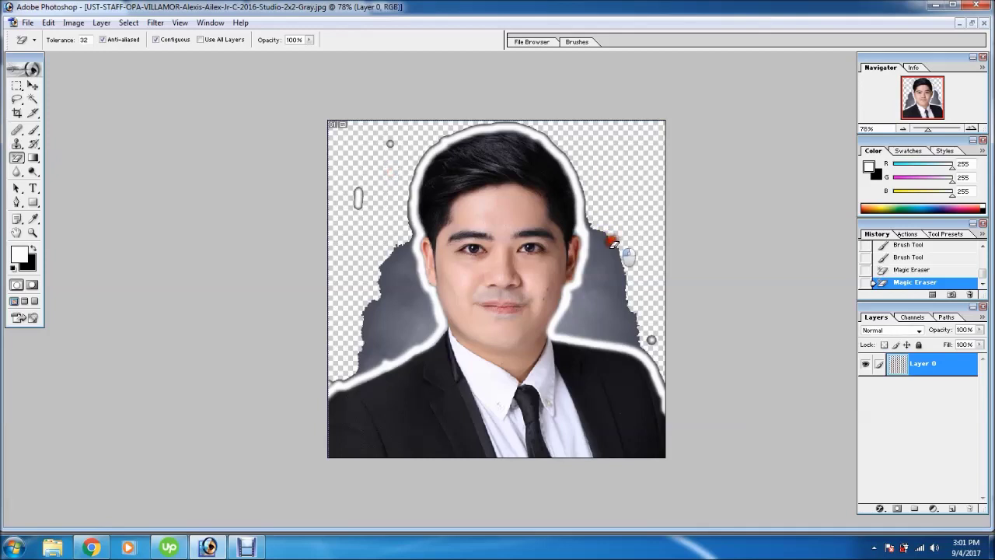
{"action": "left_click", "coordinate": [615, 269]}
{"action": "left_click", "coordinate": [596, 308]}
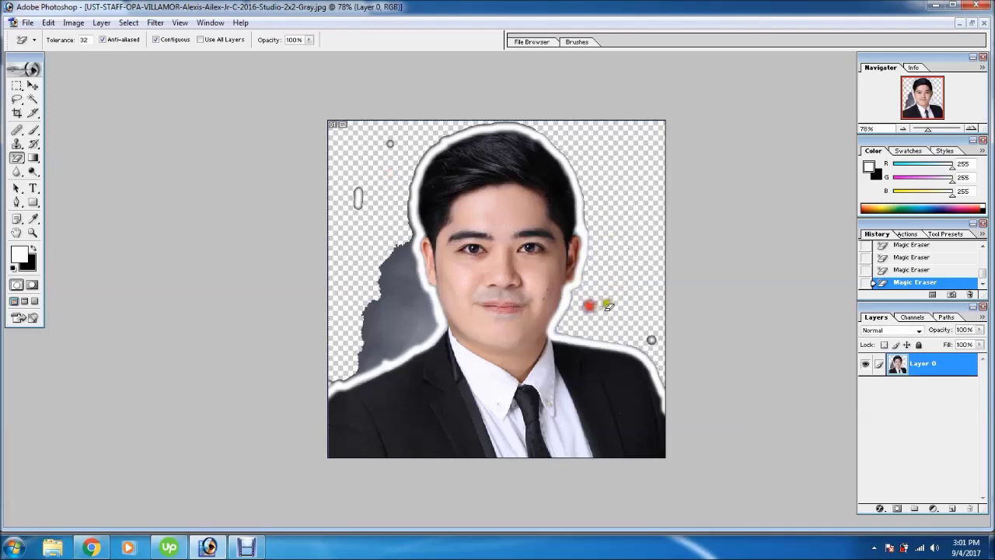
{"action": "left_click", "coordinate": [384, 311]}
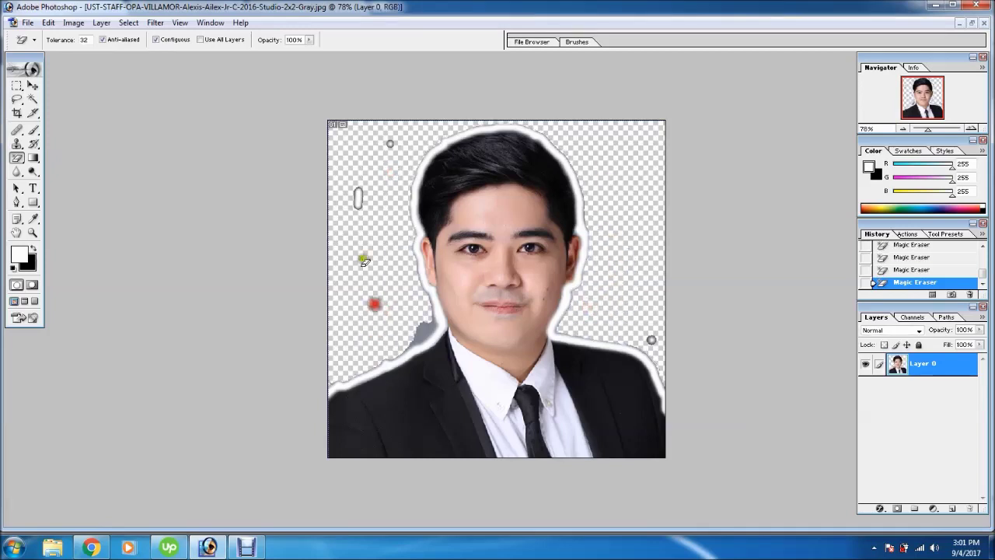
Step: Erase the stray white marks and the white outline around the man with the Magic Eraser
{"action": "left_click", "coordinate": [354, 205]}
{"action": "left_click", "coordinate": [392, 145]}
{"action": "scroll", "coordinate": [364, 155], "scroll_direction": "up", "scroll_amount": 3}
{"action": "left_click", "coordinate": [233, 134]}
{"action": "left_click", "coordinate": [291, 134]}
{"action": "left_click", "coordinate": [306, 139]}
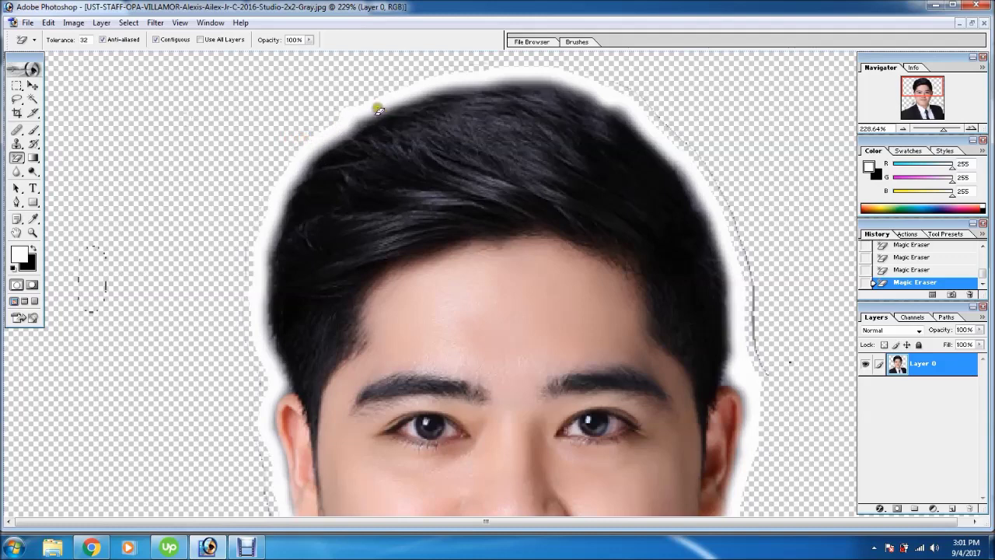
{"action": "left_click", "coordinate": [350, 126]}
Step: Remove leftover thin dark lines beside the hair, face and shoulder with the Magic Eraser
{"action": "scroll", "coordinate": [762, 238], "scroll_direction": "down", "scroll_amount": 3}
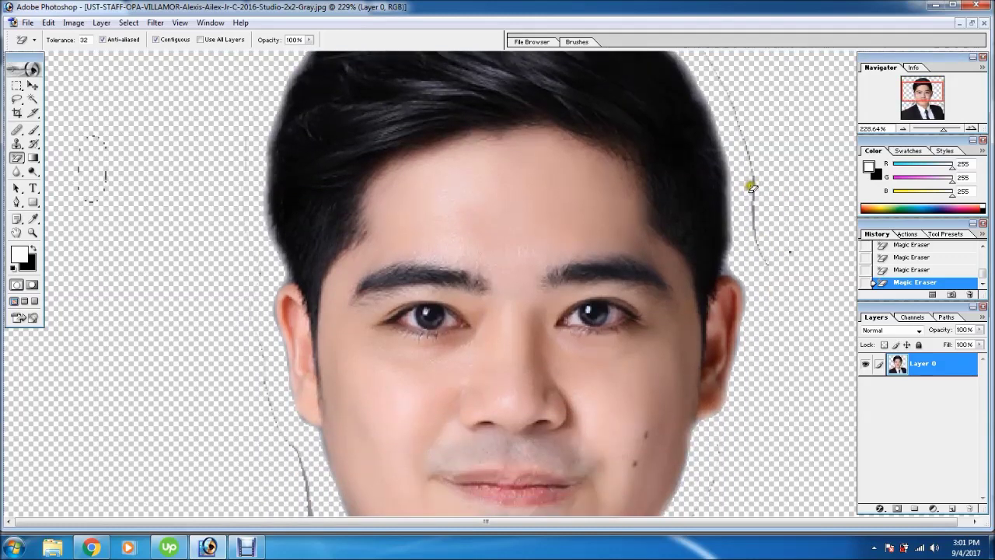
{"action": "left_click", "coordinate": [755, 179]}
{"action": "left_click", "coordinate": [754, 169]}
{"action": "left_click", "coordinate": [749, 160]}
{"action": "left_click", "coordinate": [754, 169]}
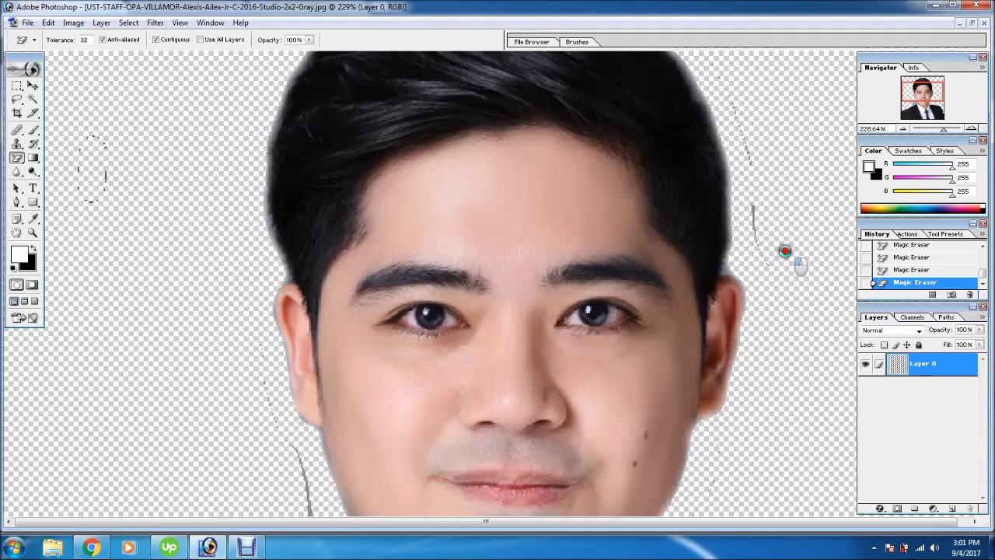
{"action": "scroll", "coordinate": [766, 264], "scroll_direction": "down", "scroll_amount": 1}
{"action": "scroll", "coordinate": [766, 267], "scroll_direction": "down", "scroll_amount": 4}
{"action": "left_click", "coordinate": [279, 360]}
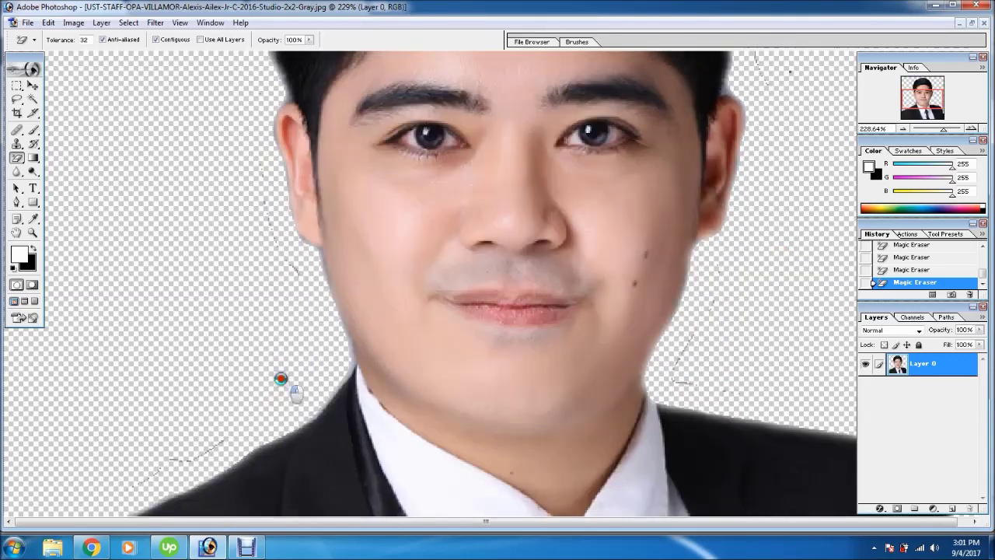
{"action": "left_click", "coordinate": [260, 200]}
{"action": "left_click", "coordinate": [206, 445]}
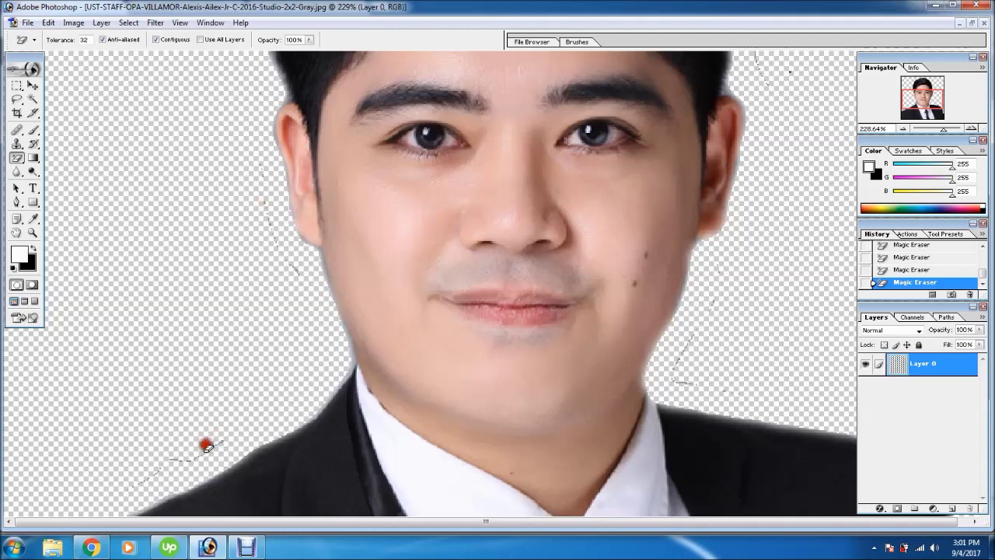
Step: Erase the remaining backdrop specks beside the face and above both shoulders with the regular Eraser at size 175
{"action": "left_click", "coordinate": [16, 158]}
{"action": "left_click", "coordinate": [67, 158]}
{"action": "left_click", "coordinate": [122, 367]}
{"action": "left_click", "coordinate": [166, 276]}
{"action": "left_click", "coordinate": [177, 291]}
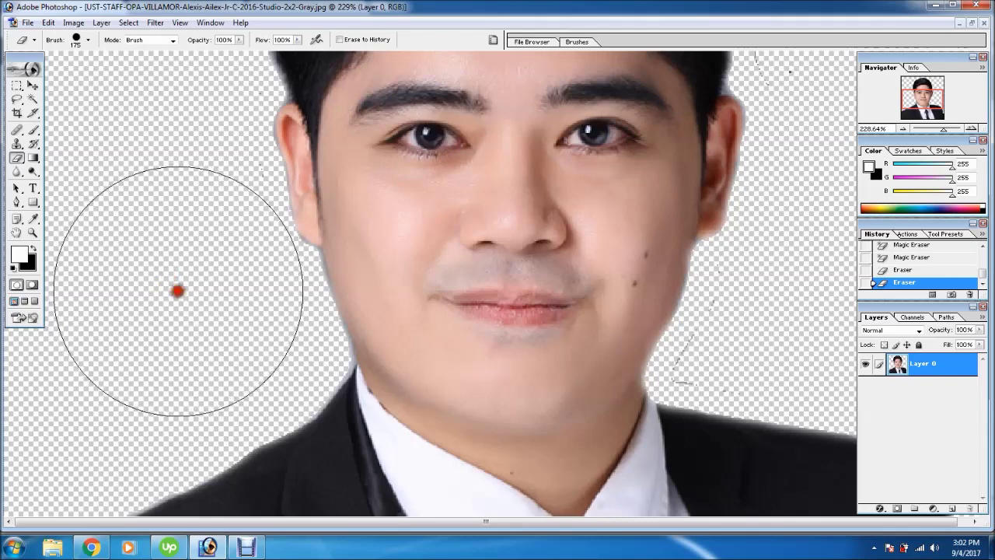
{"action": "left_click", "coordinate": [159, 255]}
{"action": "scroll", "coordinate": [158, 255], "scroll_direction": "down", "scroll_amount": 3}
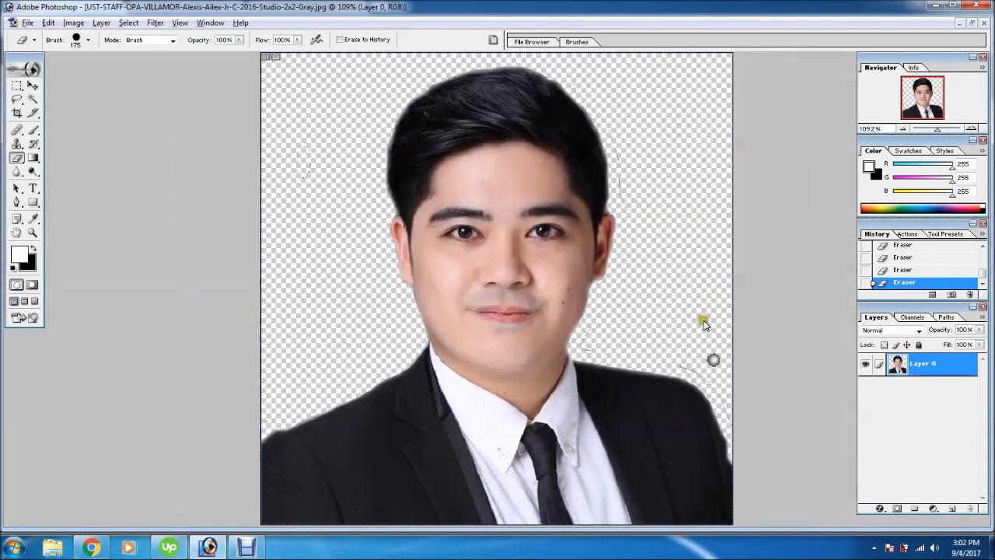
{"action": "left_click", "coordinate": [731, 337]}
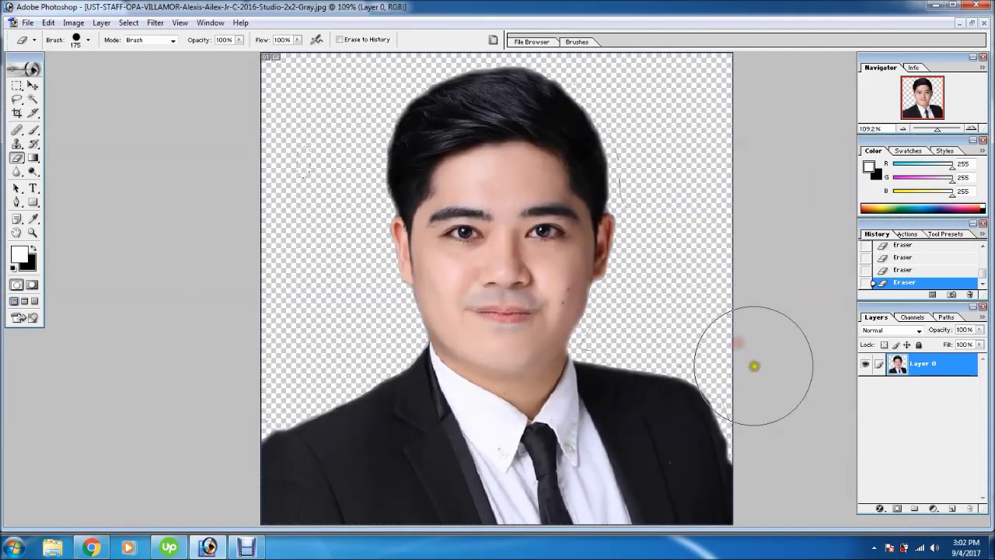
{"action": "left_click", "coordinate": [773, 388]}
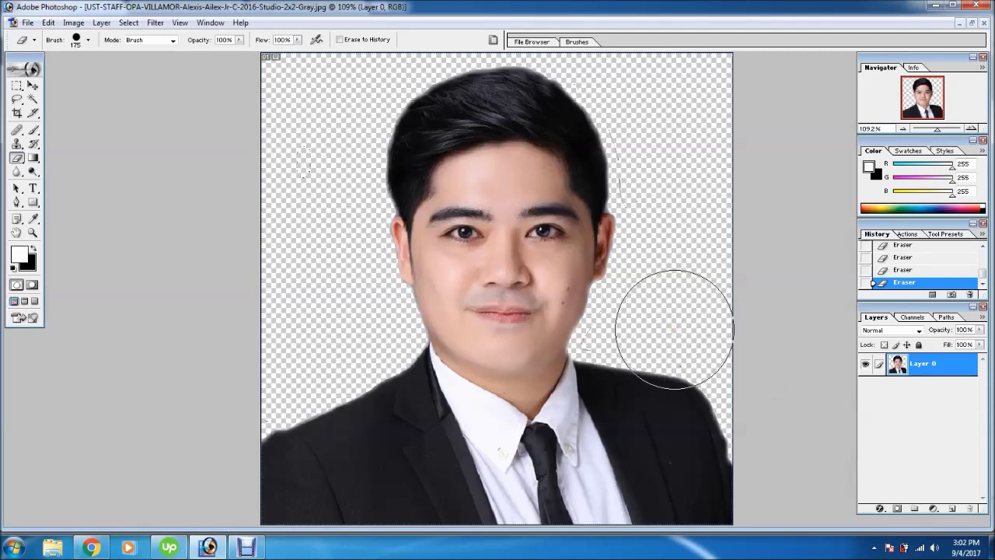
Step: Reduce the Eraser brush to size 60 and clean the leftover lines beside the image-right hair and neck
{"action": "key", "text": "bracketleft"}
{"action": "key", "text": "bracketleft"}
{"action": "key", "text": "bracketleft"}
{"action": "key", "text": "bracketleft"}
{"action": "key", "text": "bracketleft"}
{"action": "key", "text": "bracketleft"}
{"action": "key", "text": "bracketleft"}
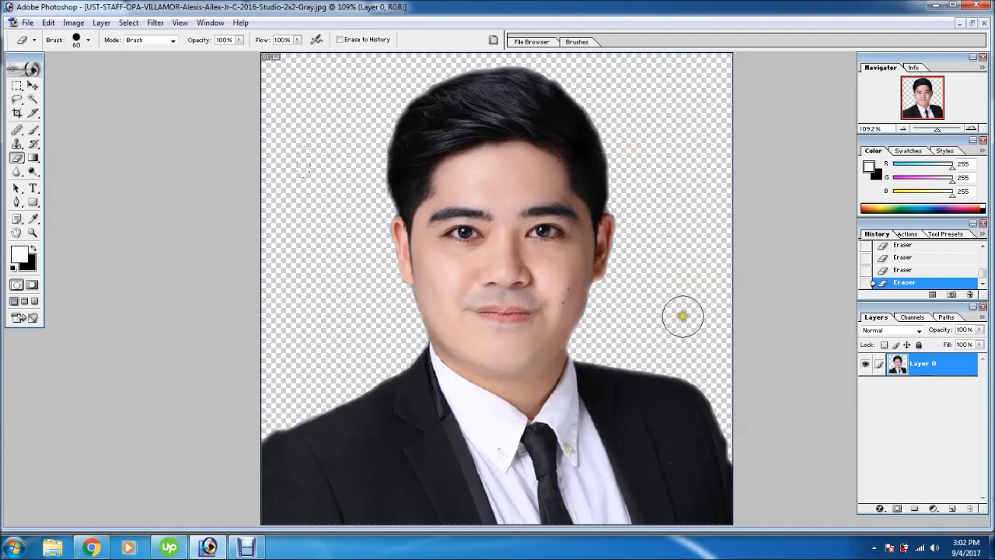
{"action": "scroll", "coordinate": [683, 315], "scroll_direction": "down", "scroll_amount": 4}
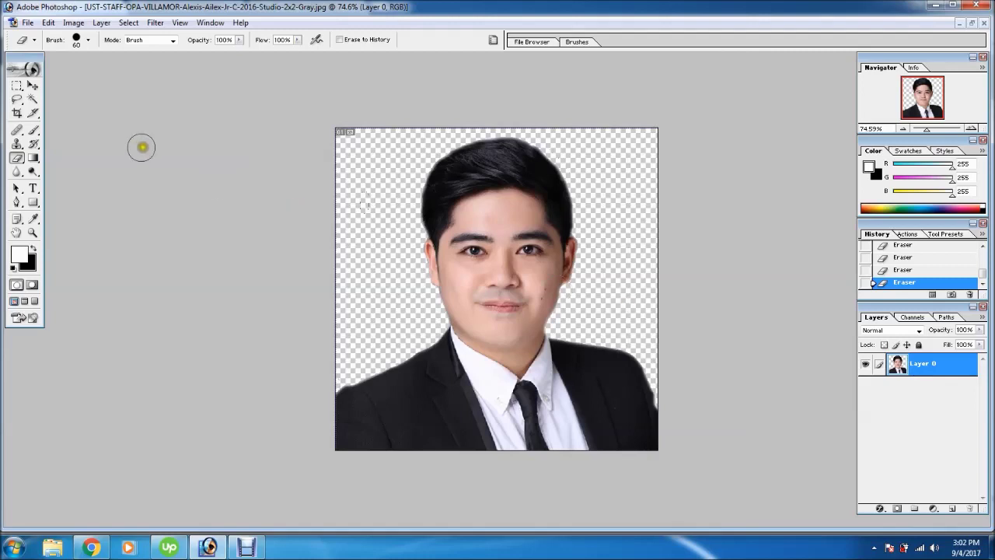
Step: Set the Crop tool's width and height to 2 in each
{"action": "left_click", "coordinate": [15, 113]}
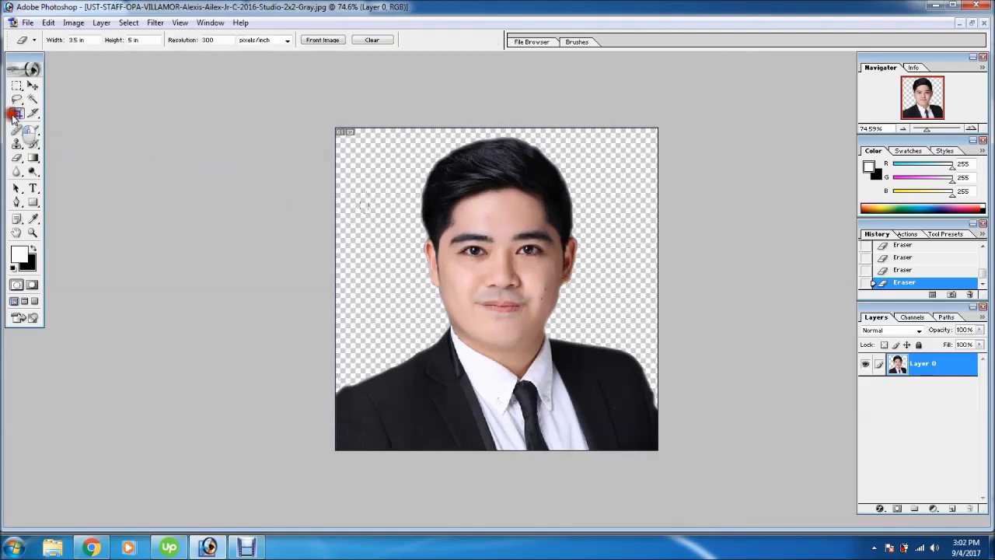
{"action": "double_click", "coordinate": [76, 39]}
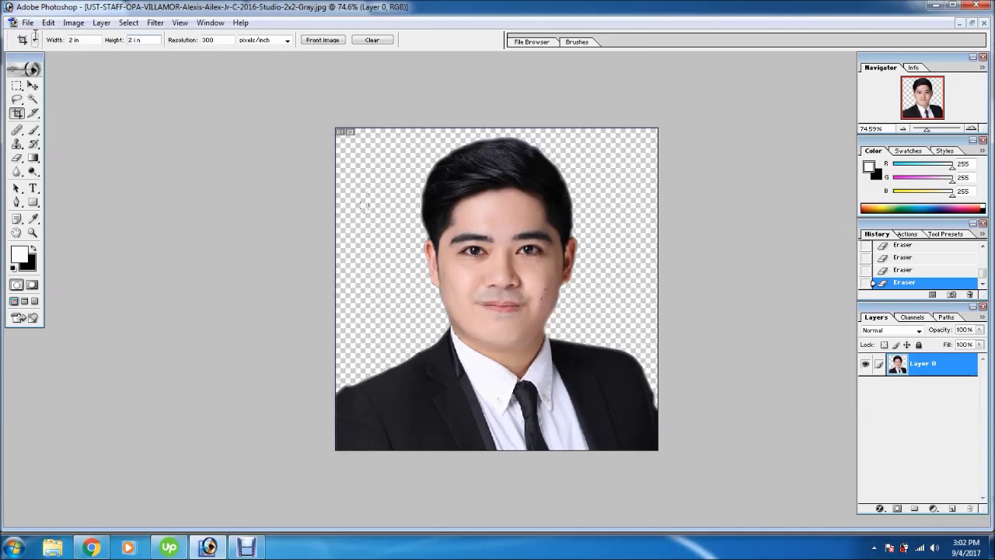
{"action": "key", "text": "Return"}
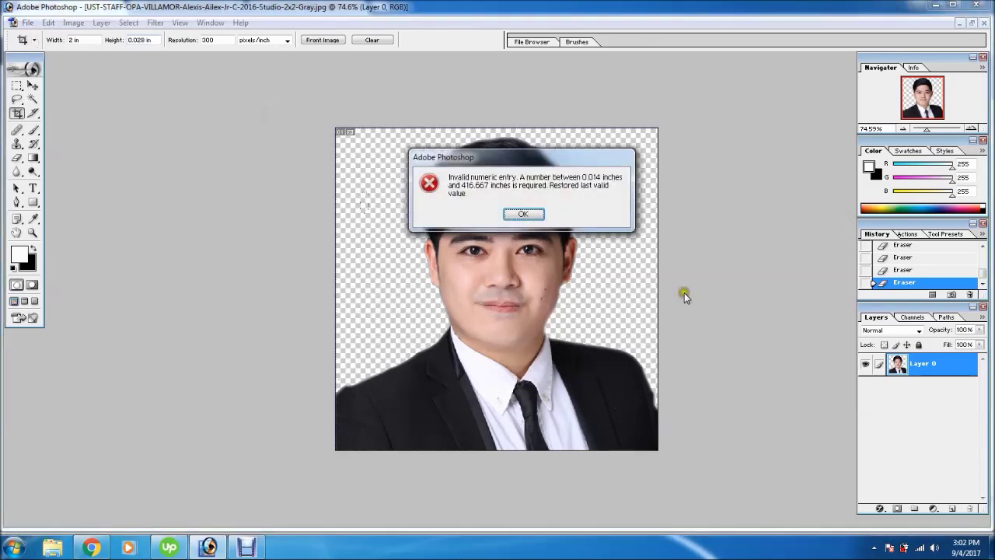
{"action": "key", "text": "Return"}
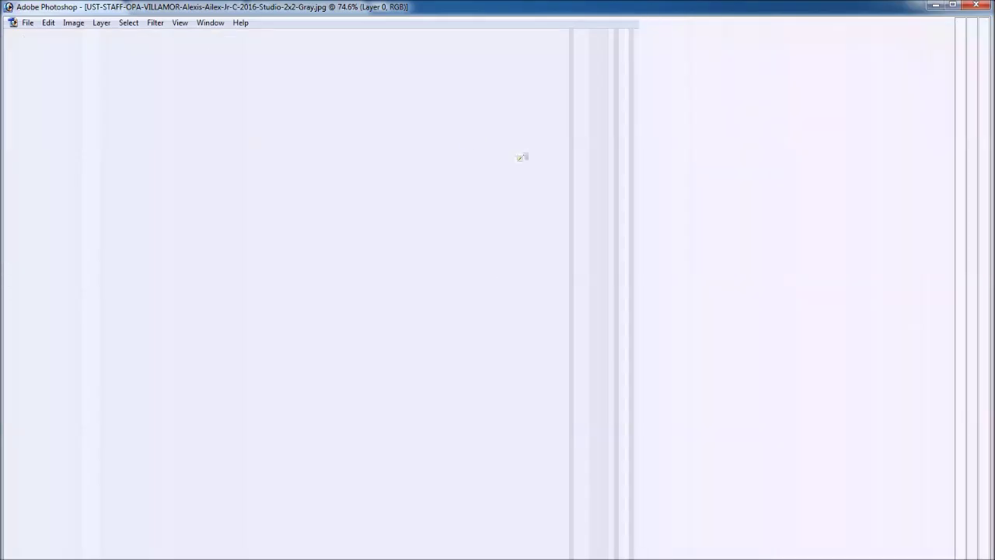
Step: Crop the portrait to the 2 x 2 in frame around the head and shoulders
{"action": "left_click_drag", "start_coordinate": [347, 129], "coordinate": [662, 464]}
{"action": "key", "text": "Return"}
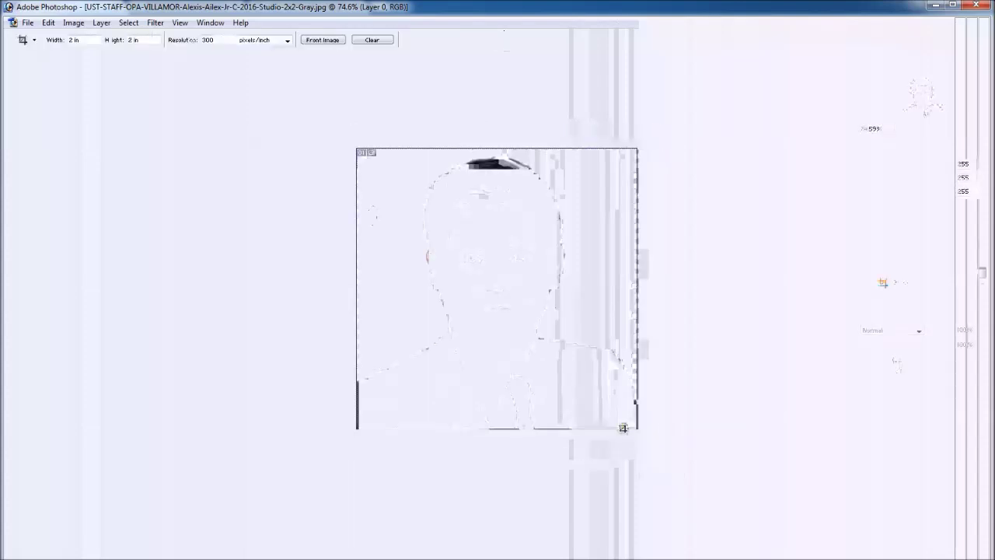
{"action": "scroll", "coordinate": [614, 405], "scroll_direction": "down", "scroll_amount": 10}
{"action": "scroll", "coordinate": [613, 402], "scroll_direction": "up", "scroll_amount": 15}
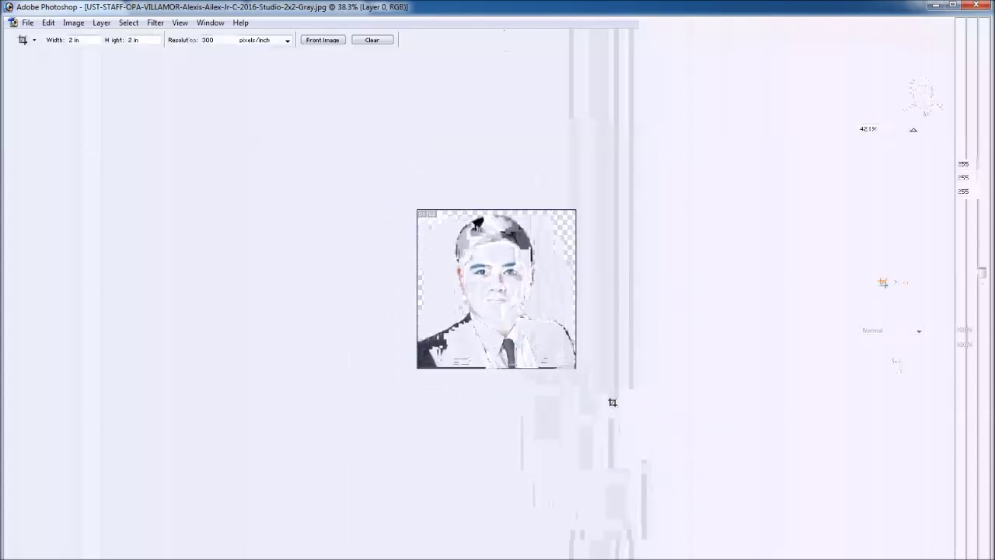
{"action": "scroll", "coordinate": [680, 251], "scroll_direction": "up", "scroll_amount": 2}
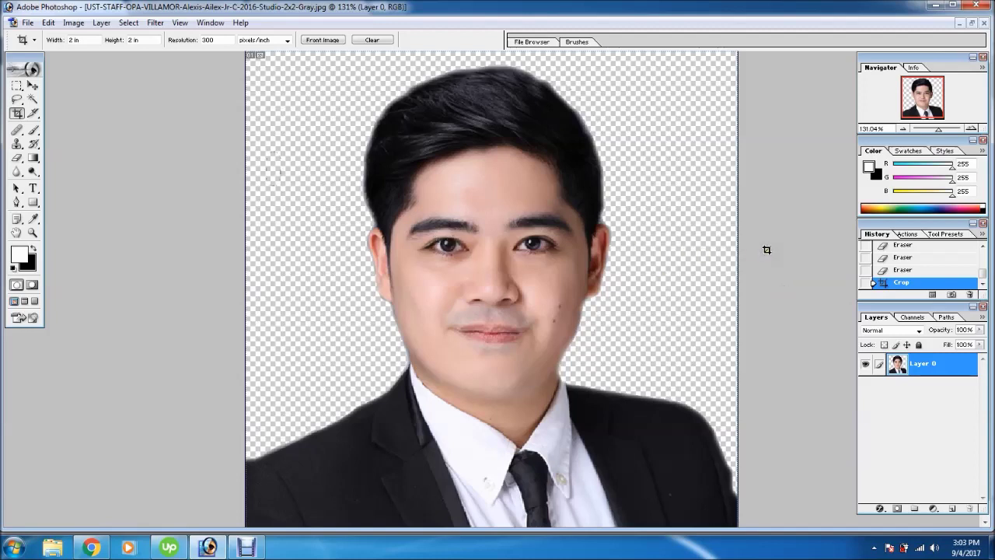
Step: Create a new blank white document using the 5 x 7 preset size
{"action": "key", "text": "ctrl+n"}
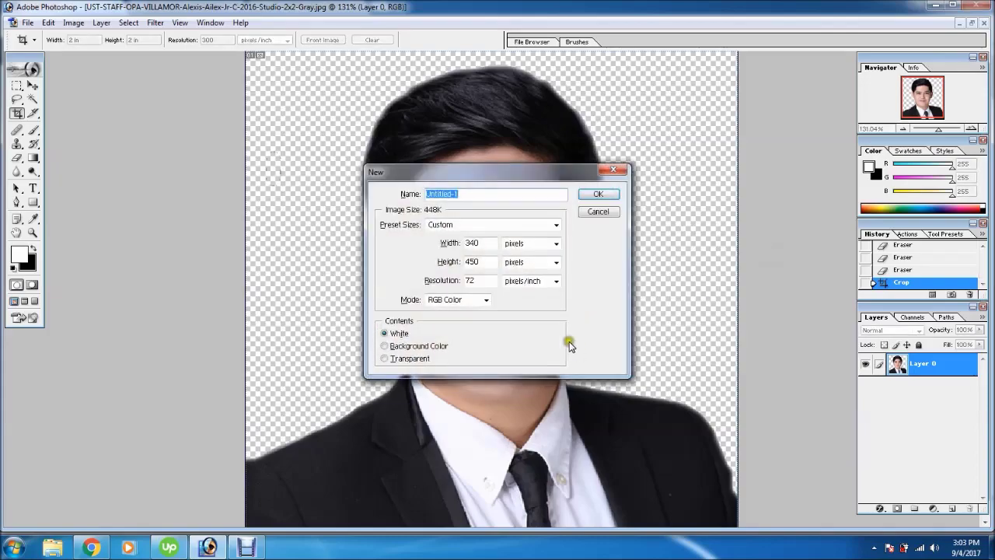
{"action": "left_click", "coordinate": [455, 225]}
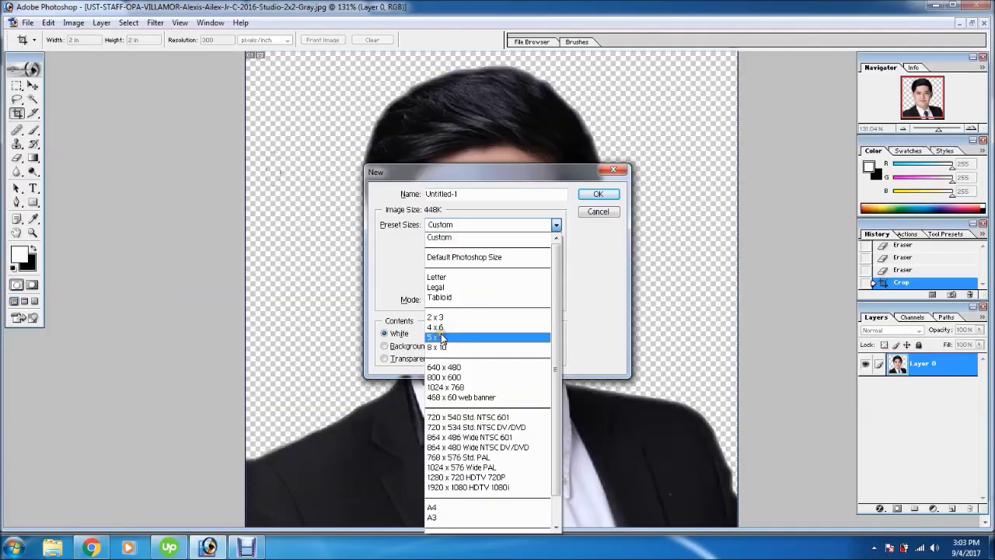
{"action": "left_click", "coordinate": [442, 339]}
{"action": "left_click", "coordinate": [585, 201]}
Step: Arrange both documents side by side and copy the cut-out portrait into the new 5 x 7 page with the Move tool
{"action": "left_click_drag", "start_coordinate": [111, 63], "coordinate": [485, 62]}
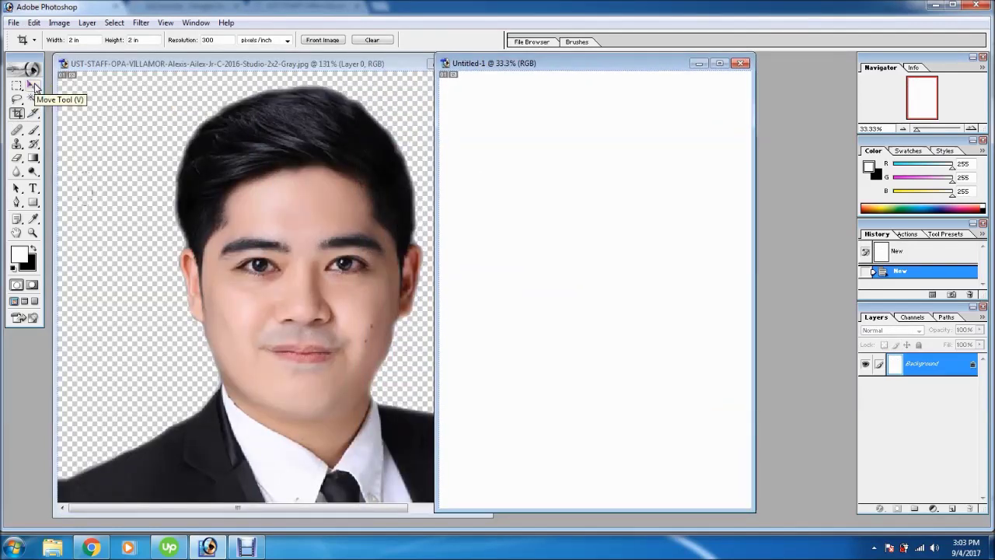
{"action": "left_click", "coordinate": [34, 85]}
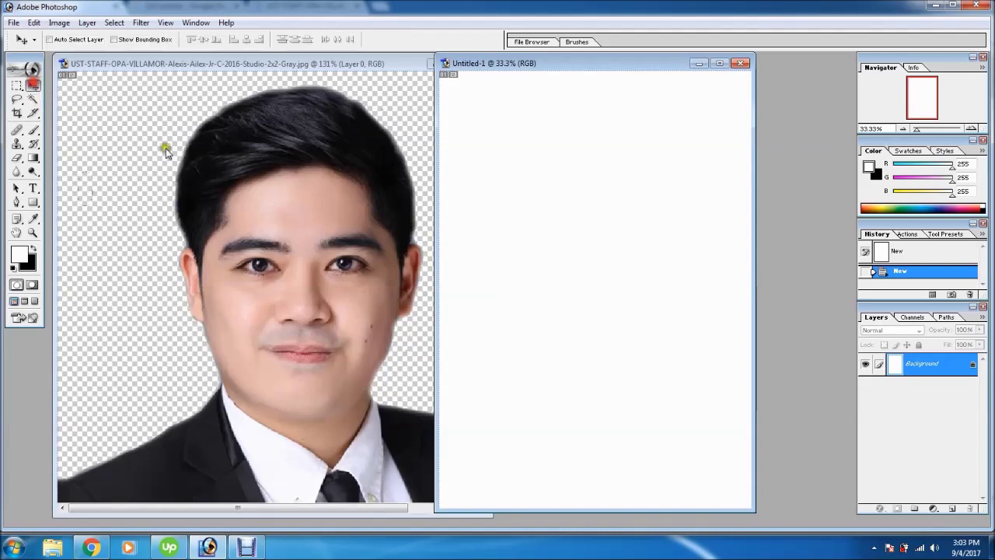
{"action": "left_click", "coordinate": [300, 212]}
{"action": "left_click_drag", "start_coordinate": [300, 212], "coordinate": [625, 250]}
{"action": "left_click", "coordinate": [719, 63]}
{"action": "scroll", "coordinate": [713, 84], "scroll_direction": "up", "scroll_amount": 3}
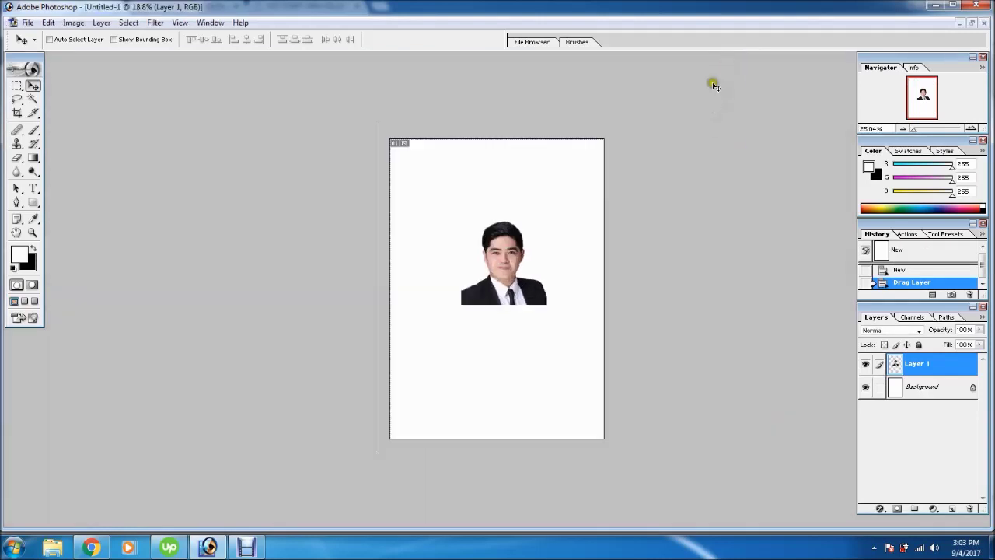
Step: Place the portrait near the page's upper-right corner and duplicate it into a two-by-two grid of four pictures
{"action": "left_click_drag", "start_coordinate": [528, 273], "coordinate": [580, 207]}
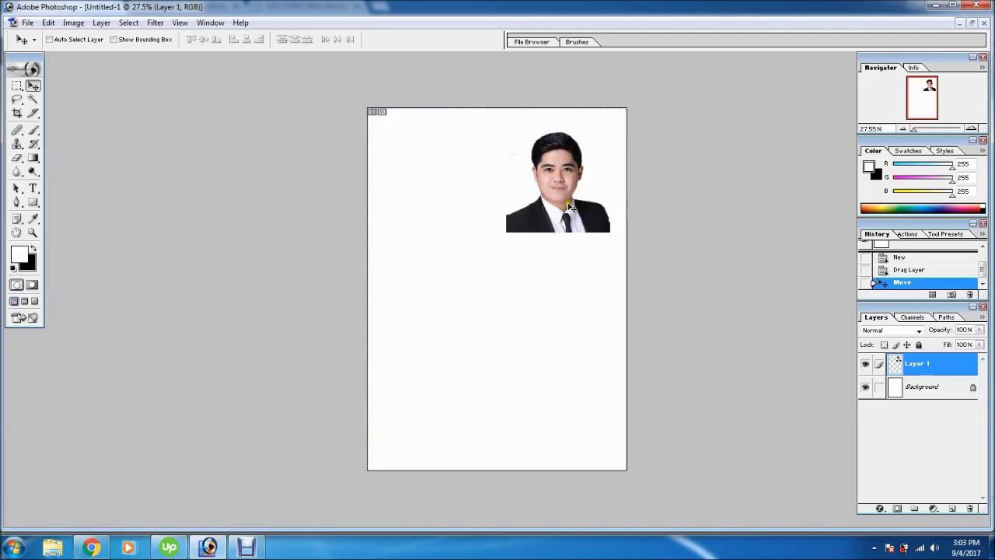
{"action": "left_click_drag", "start_coordinate": [568, 205], "coordinate": [450, 313]}
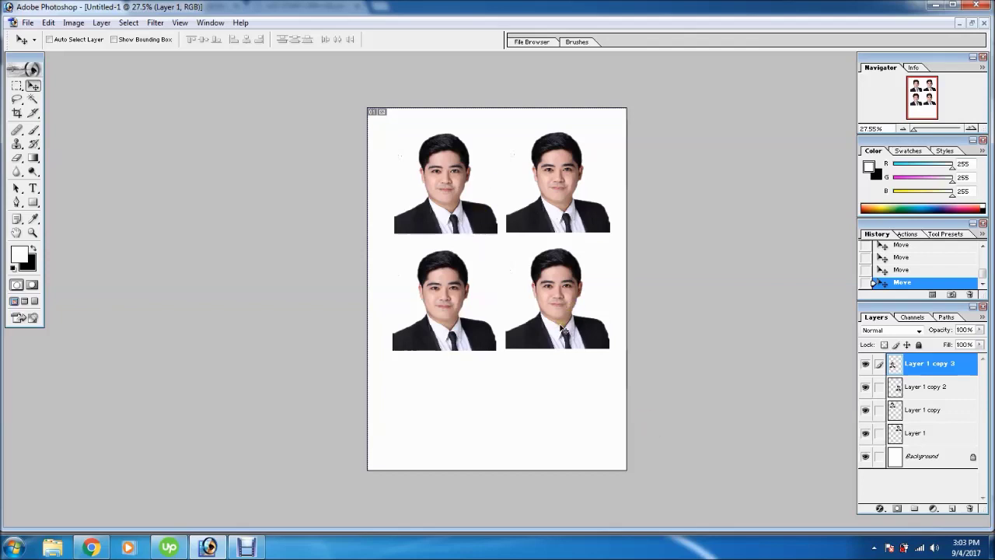
Step: Start printing the page on the Canon MP230 series Printer and choose the Photo Printing preset in its properties
{"action": "key", "text": "ctrl+p"}
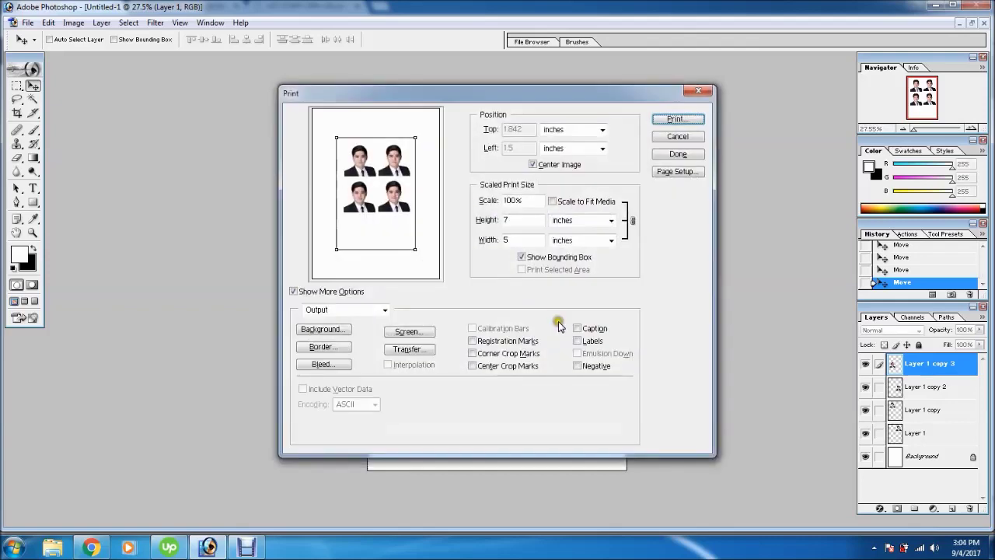
{"action": "left_click", "coordinate": [689, 120]}
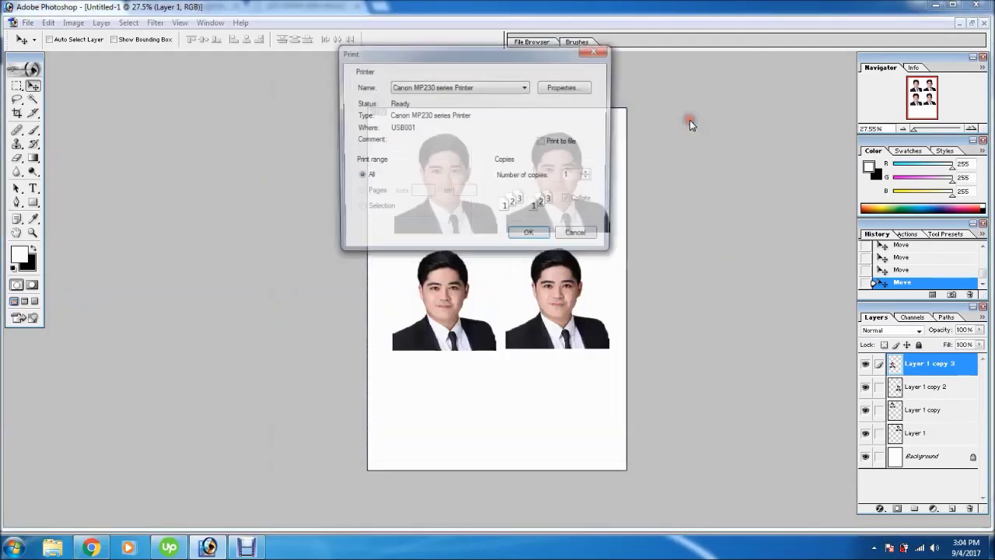
{"action": "left_click", "coordinate": [556, 99]}
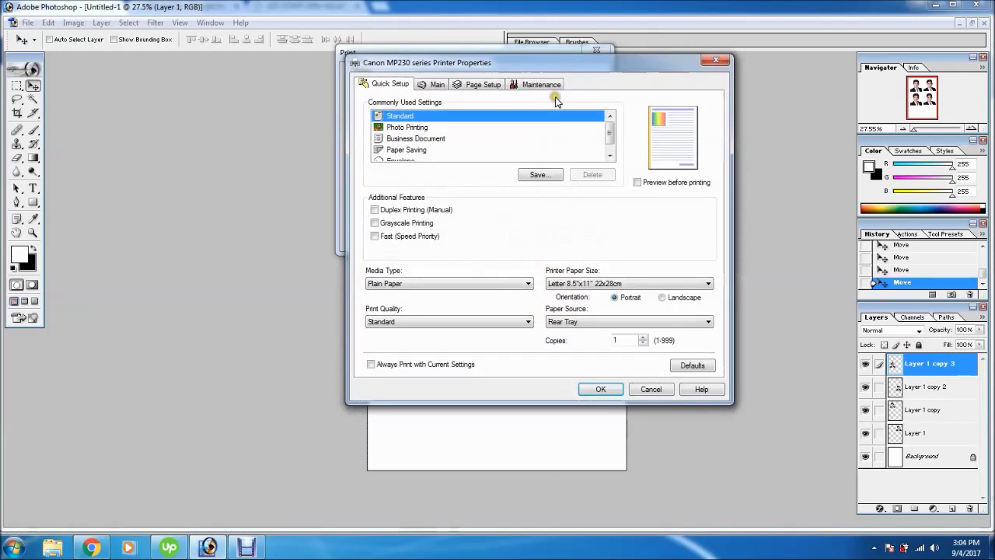
{"action": "left_click", "coordinate": [397, 127]}
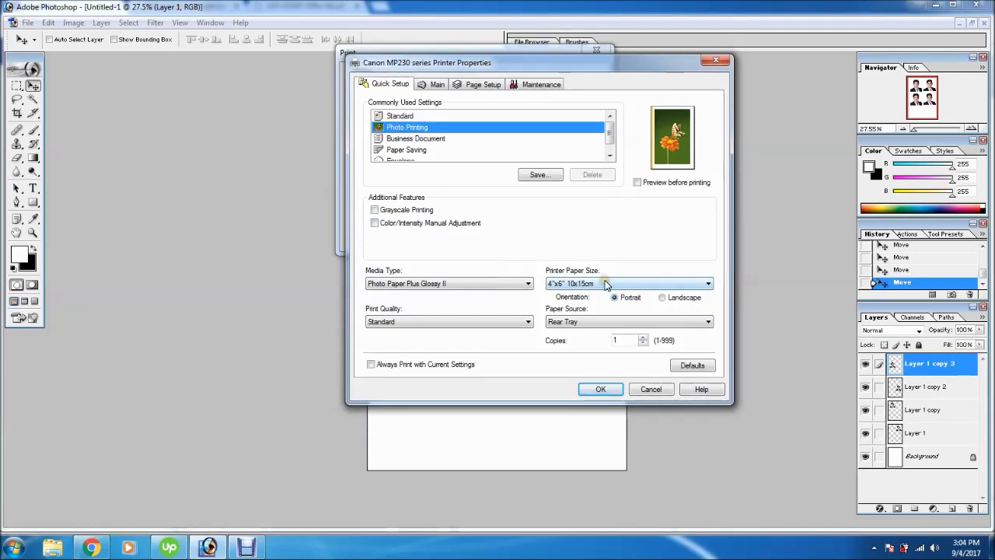
Step: Set the printer paper size to 5"x7" 13x18cm and the print quality to High, keeping Photo Paper Plus Glossy II as the media type
{"action": "left_click_drag", "start_coordinate": [522, 66], "coordinate": [295, 122]}
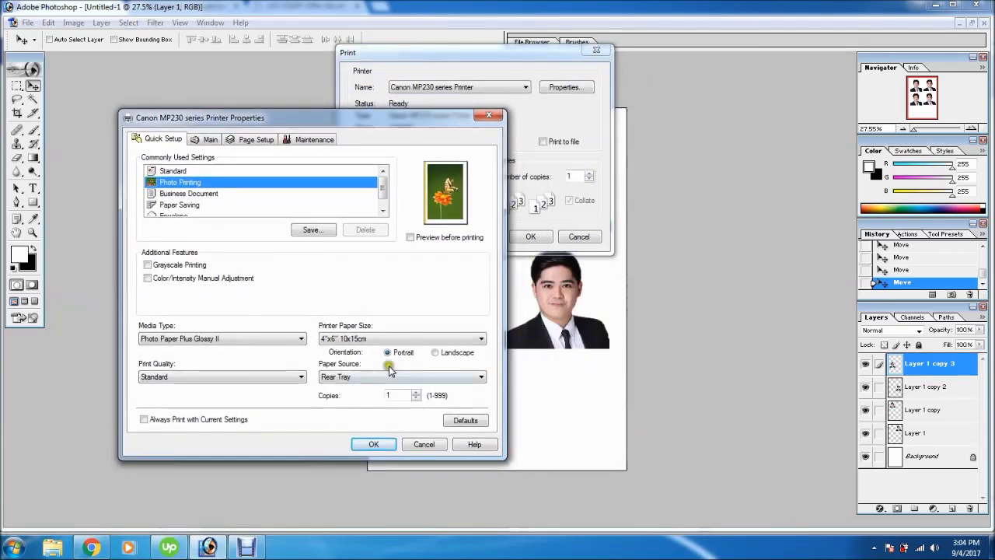
{"action": "left_click", "coordinate": [355, 342]}
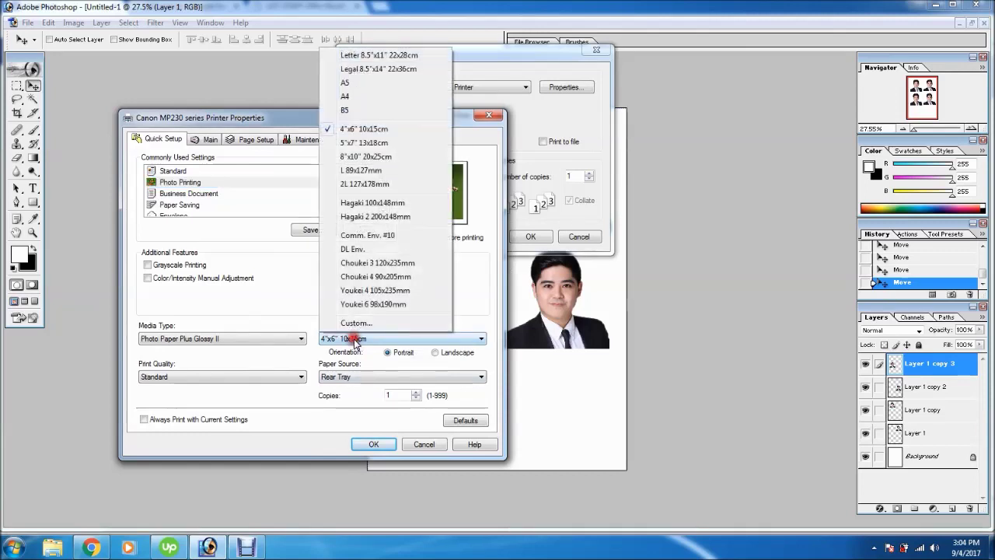
{"action": "left_click", "coordinate": [376, 146]}
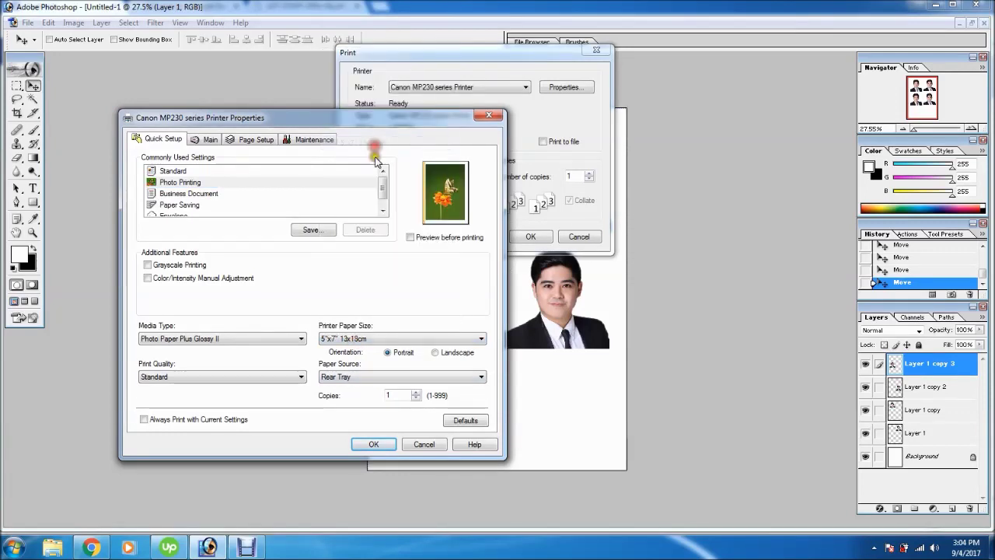
{"action": "left_click", "coordinate": [200, 339]}
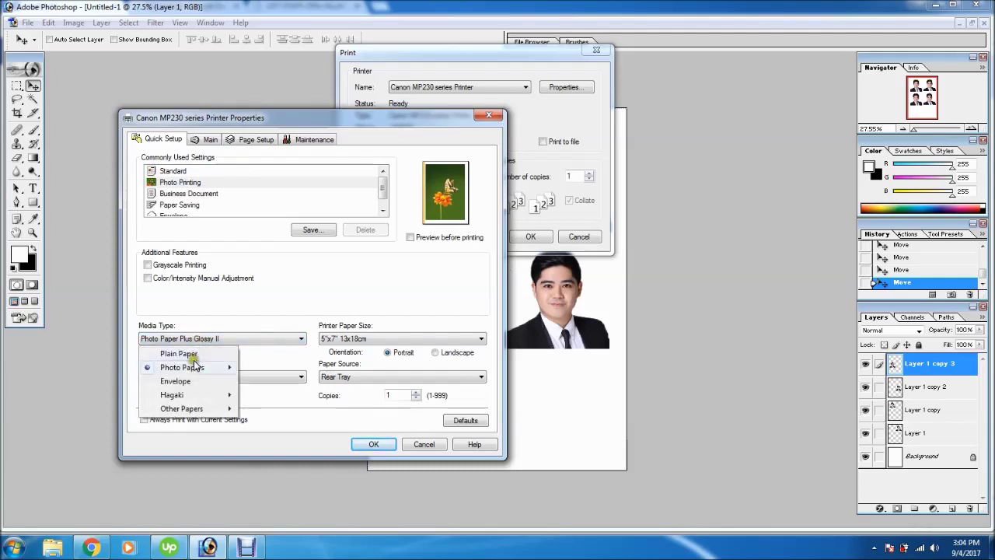
{"action": "mouse_move", "coordinate": [192, 368]}
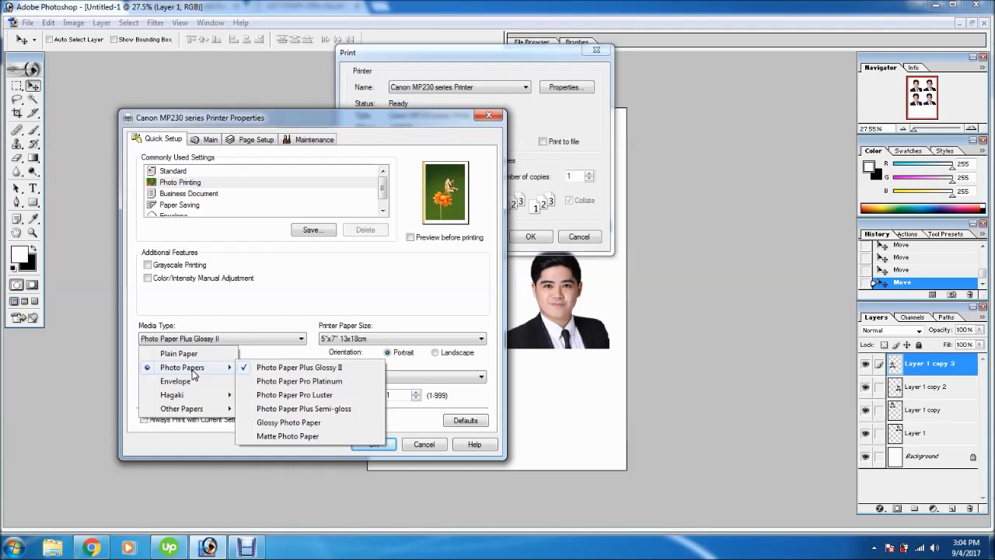
{"action": "left_click", "coordinate": [105, 376]}
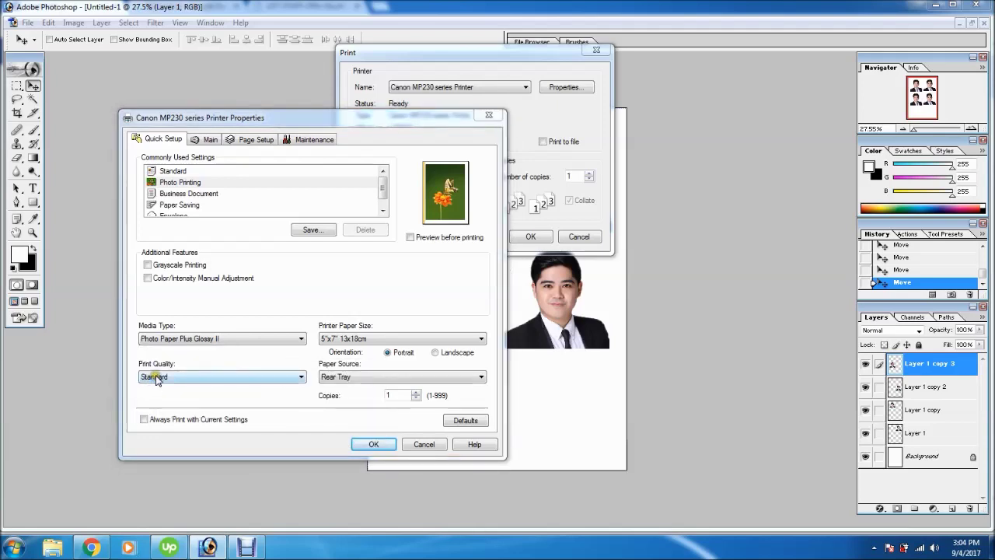
{"action": "left_click", "coordinate": [156, 377]}
{"action": "left_click", "coordinate": [157, 406]}
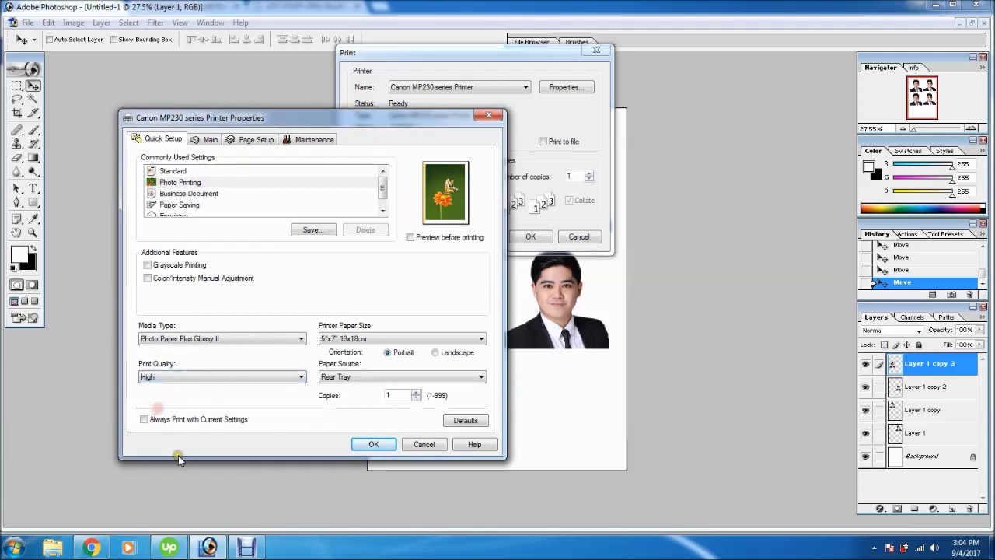
{"action": "left_click", "coordinate": [373, 447]}
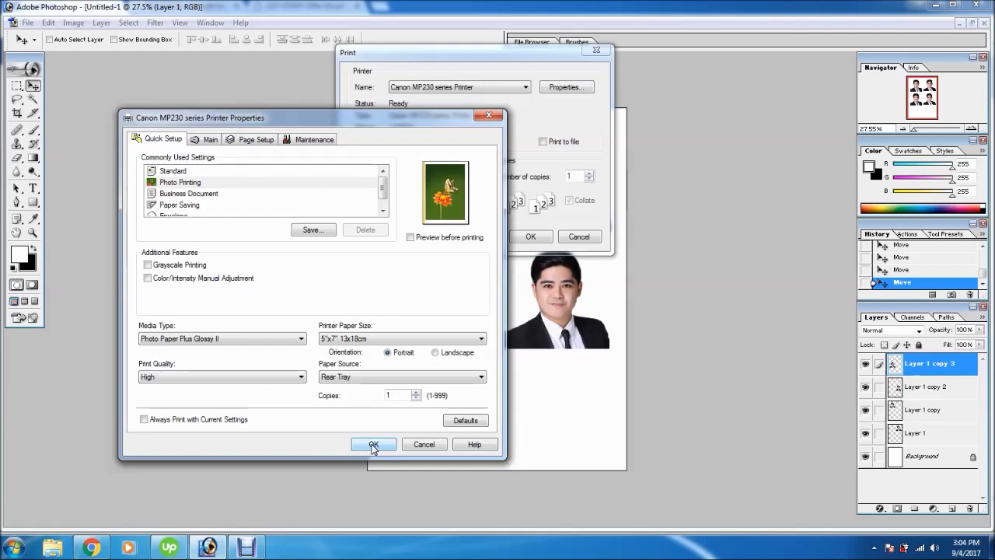